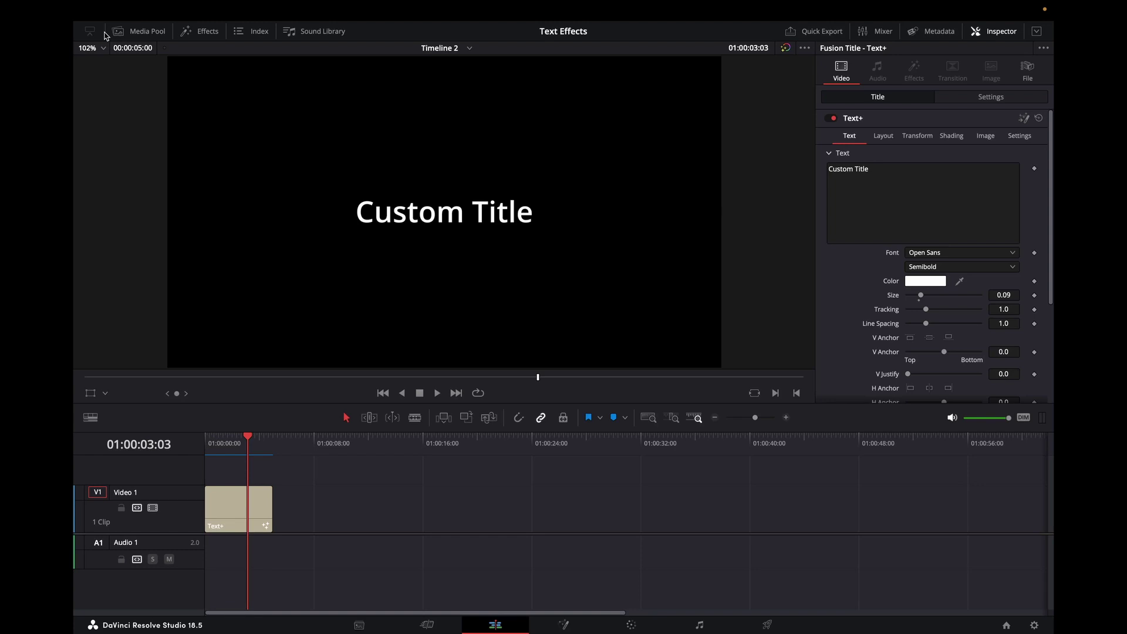
Open the context menu of the Text field for the 'Custom Title' Text+ title.
right_click(868, 198)
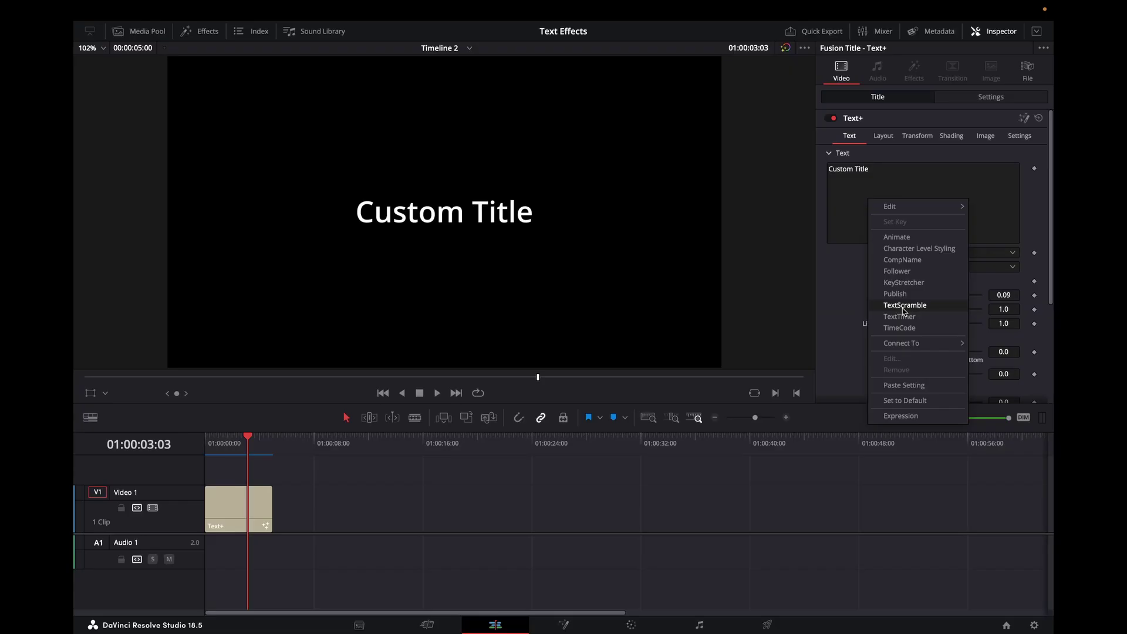
Add a TextScramble modifier to the title text and bring it into Fusion.
click(719, 294)
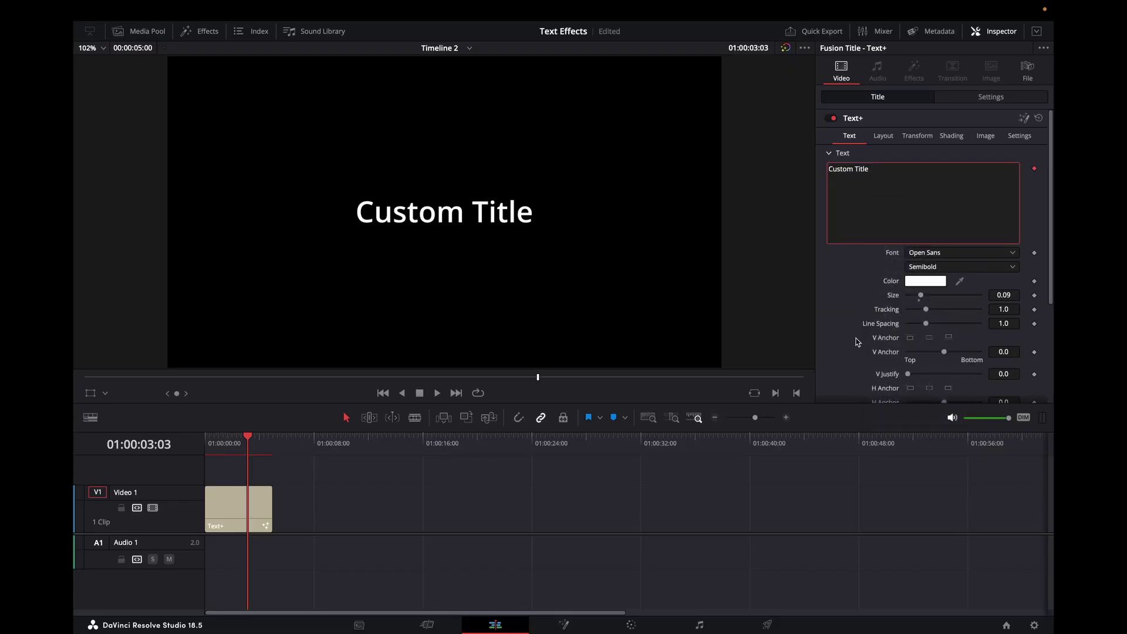
click(565, 626)
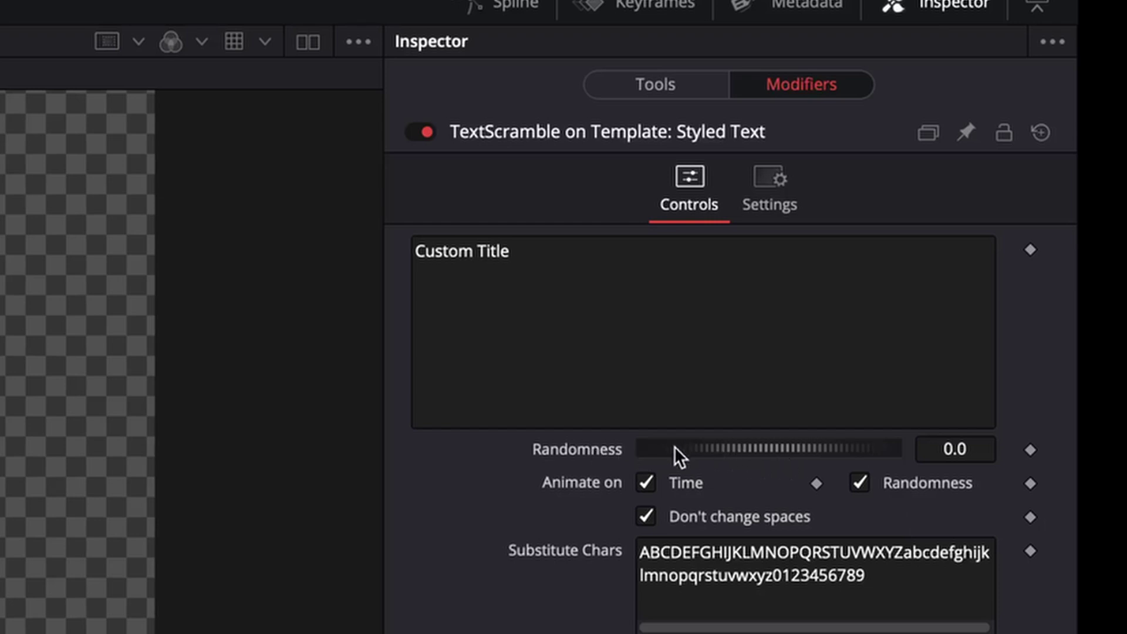
Raise TextScramble randomness to 0.995 and scrub back to preview the scrambled letters.
drag(674, 446, 900, 455)
drag(980, 226, 998, 223)
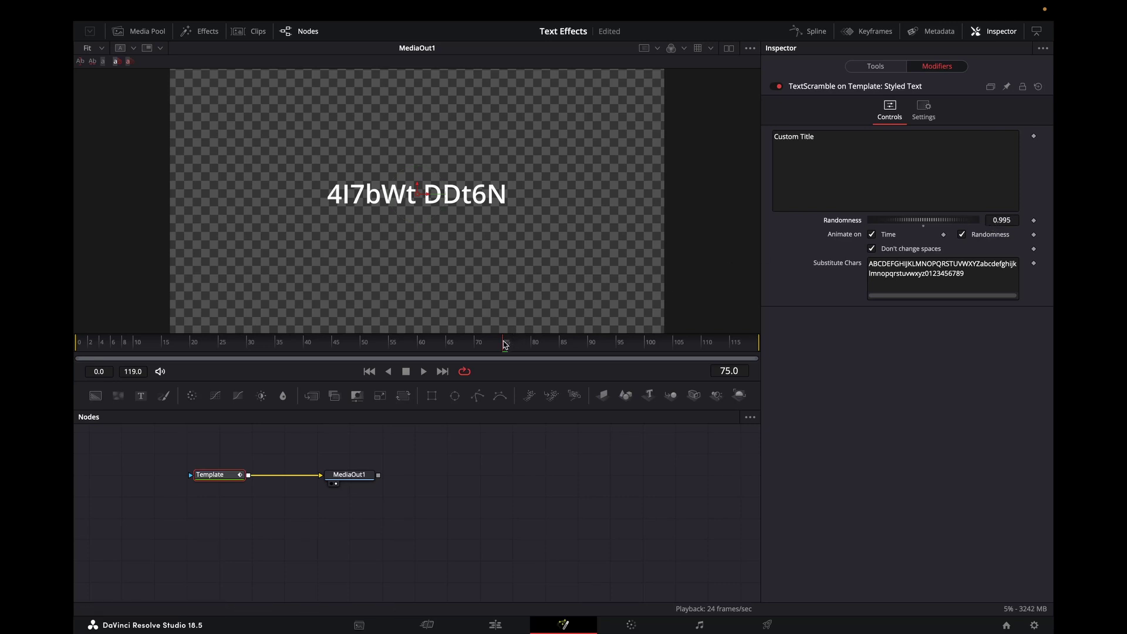
mouse_move(507, 344)
mouse_down()
mouse_move(280, 346)
mouse_move(163, 333)
mouse_move(82, 346)
mouse_up()
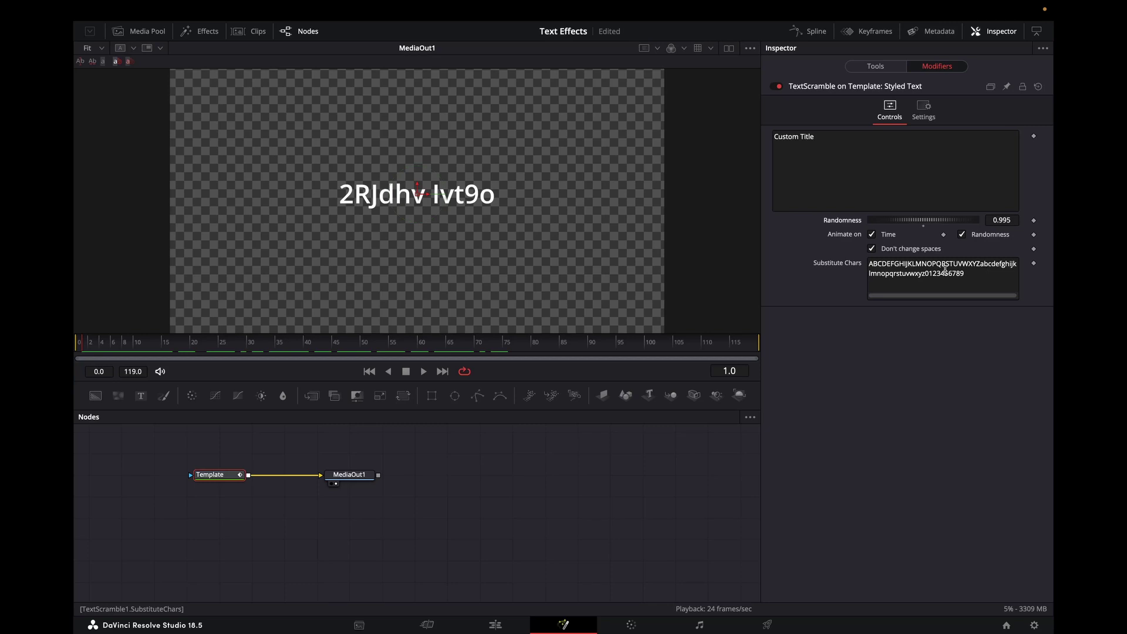
Keyframe randomness at 1 on frame 0 and 0 on frame 95, then play it back.
click(79, 345)
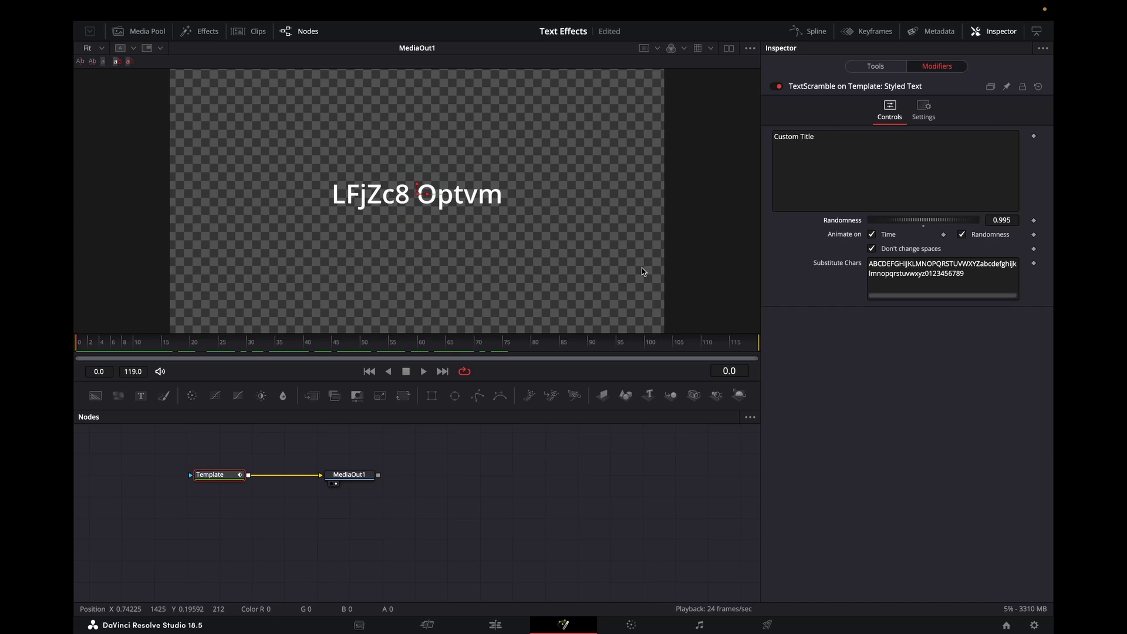
click(997, 221)
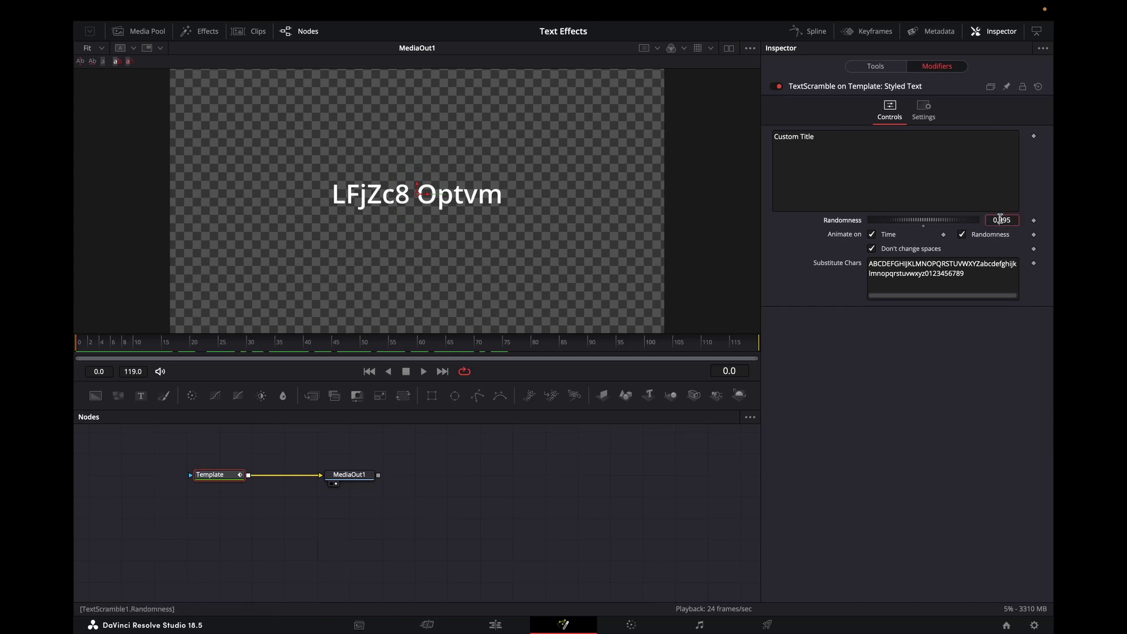
text(1)
click(1033, 222)
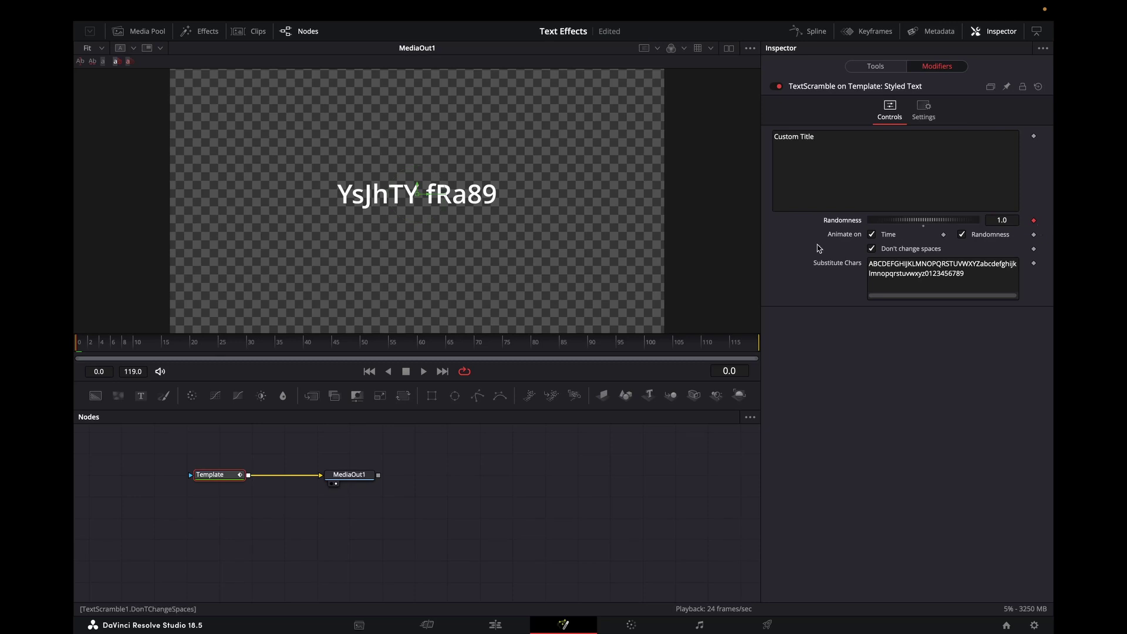
click(617, 344)
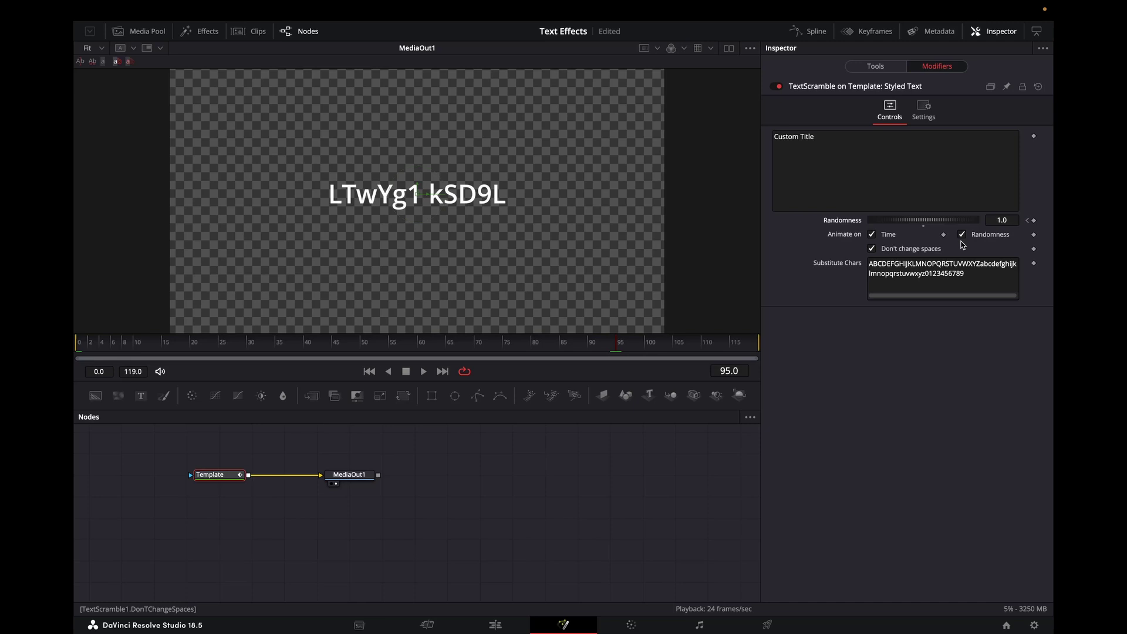
drag(971, 225, 852, 230)
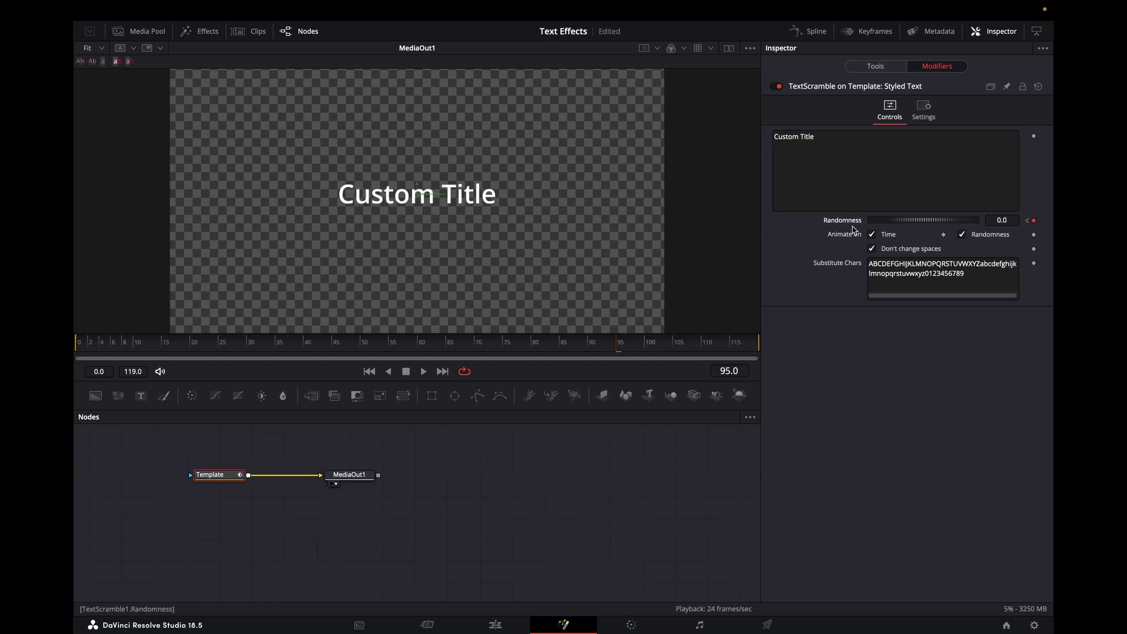
click(425, 372)
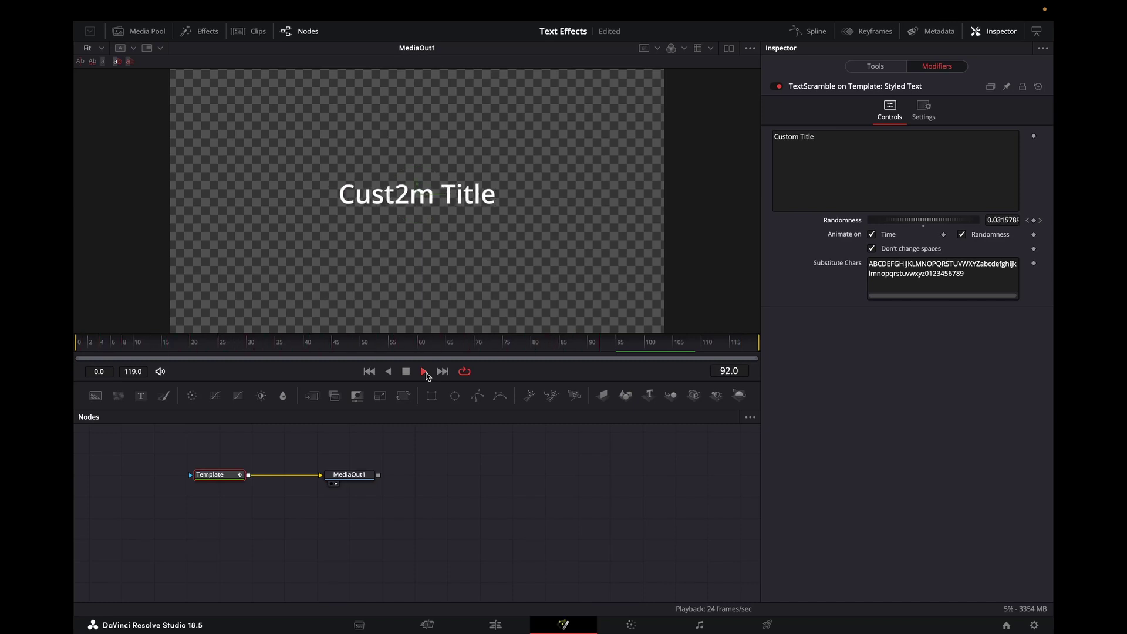
Test toggling Animate on Time and Randomness, keep both on, and uncheck Don't change spaces.
click(961, 235)
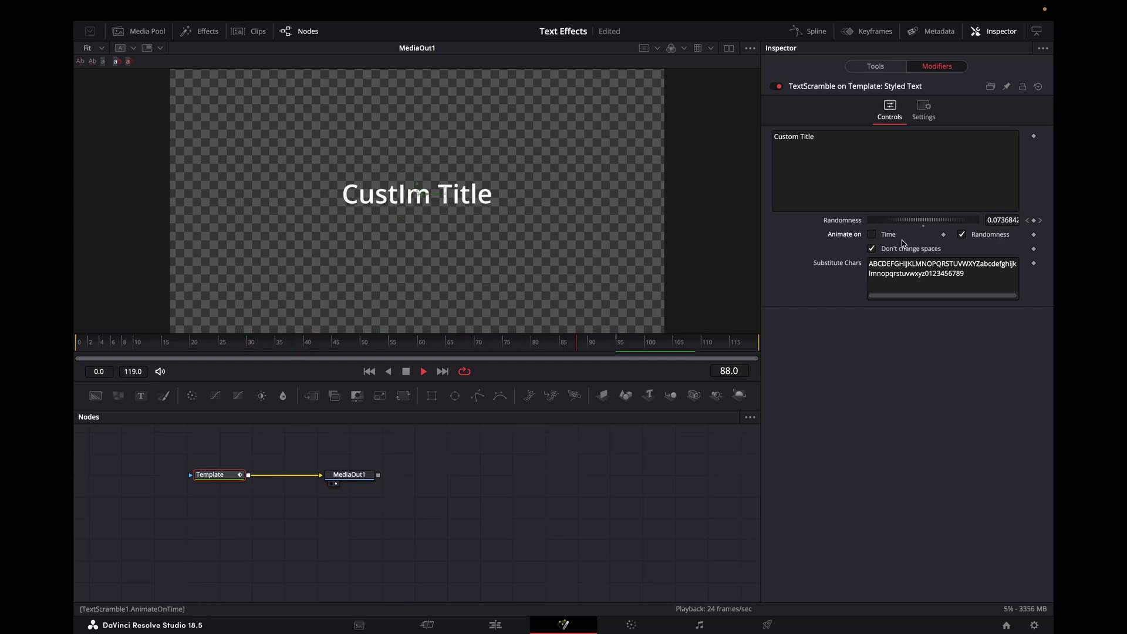
click(872, 235)
click(961, 235)
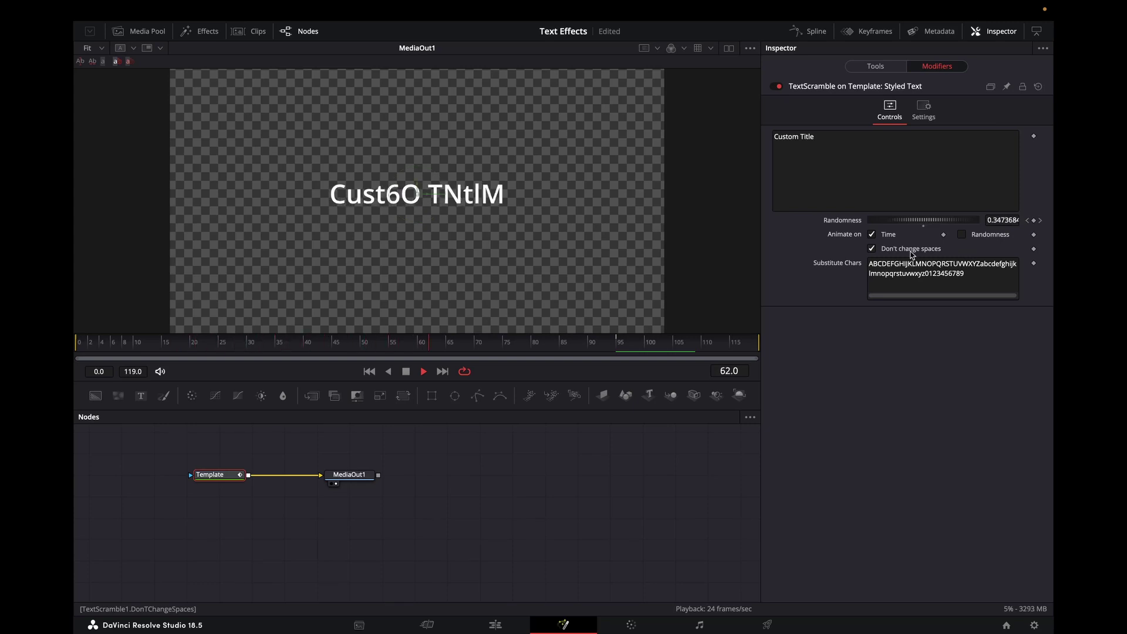
click(872, 249)
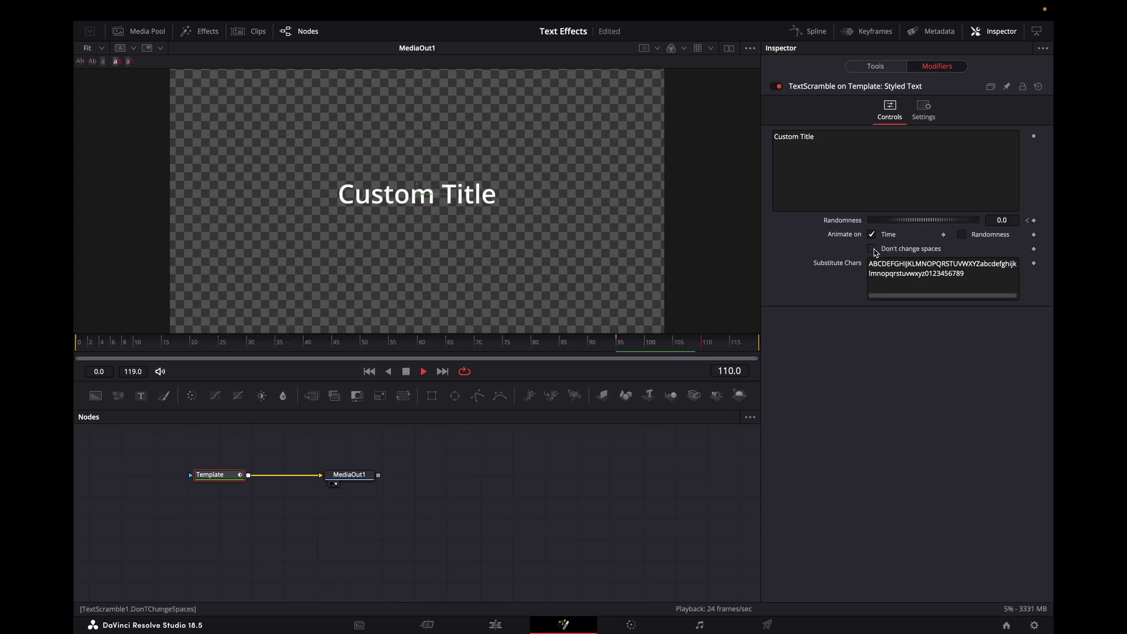
click(963, 234)
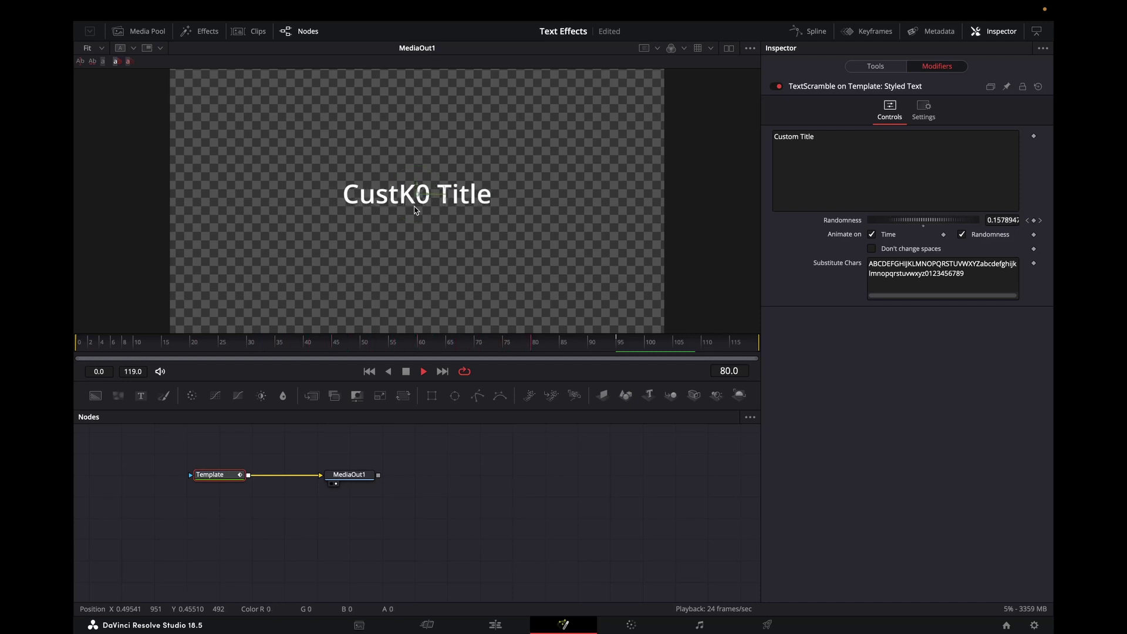
Switch the Edit page to Timeline 1 and loop-play the title over the starfield, then stop.
click(497, 626)
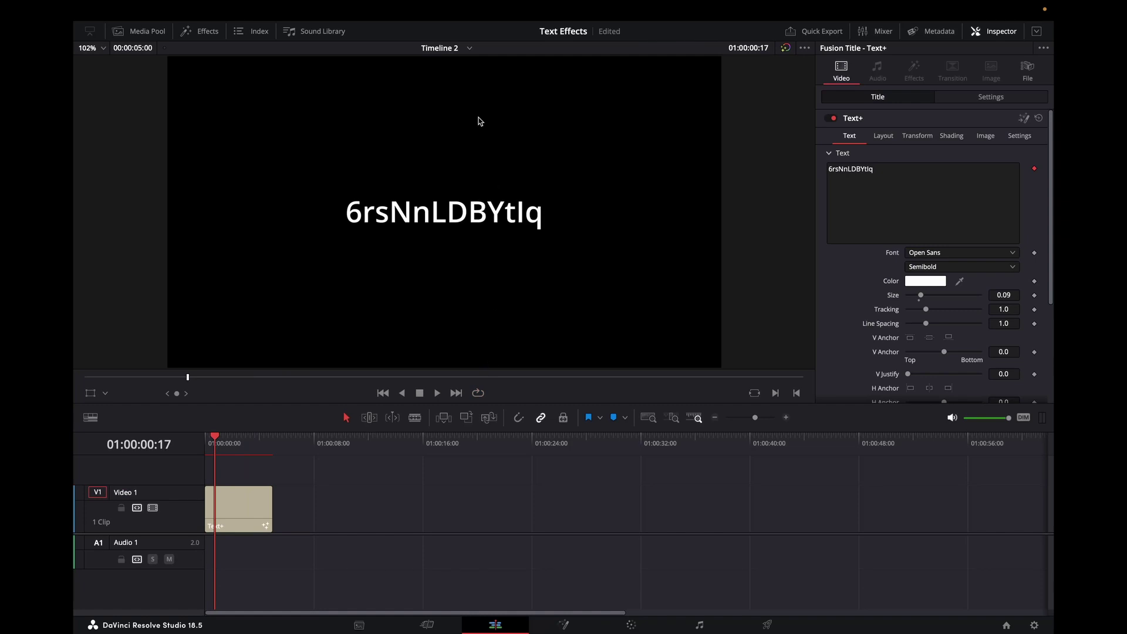
click(454, 53)
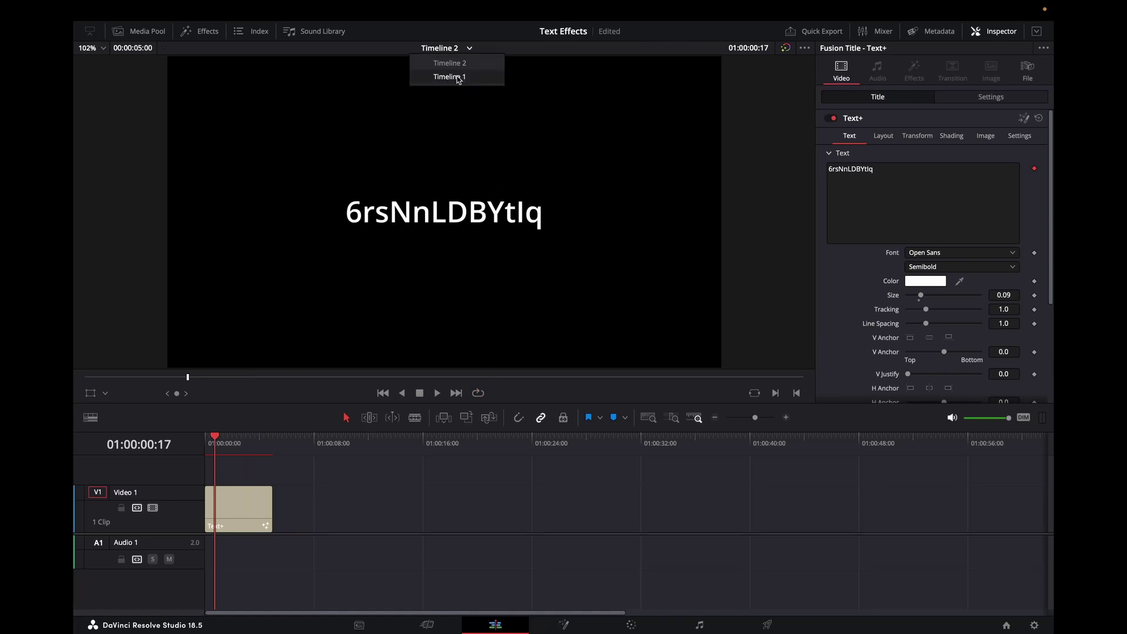
click(457, 75)
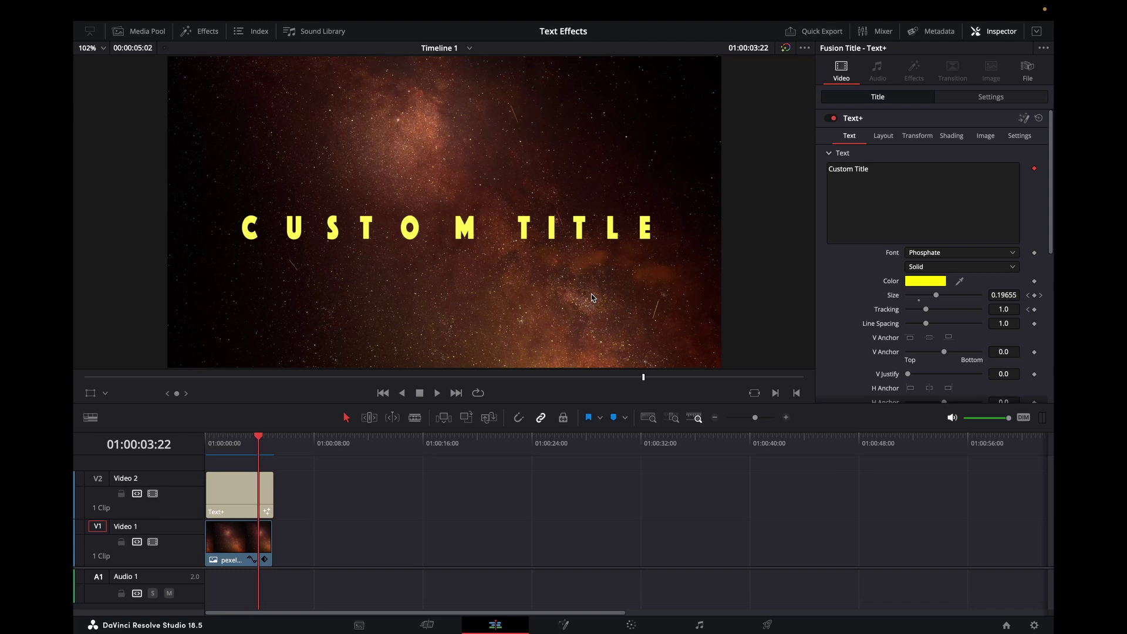
click(476, 393)
click(437, 394)
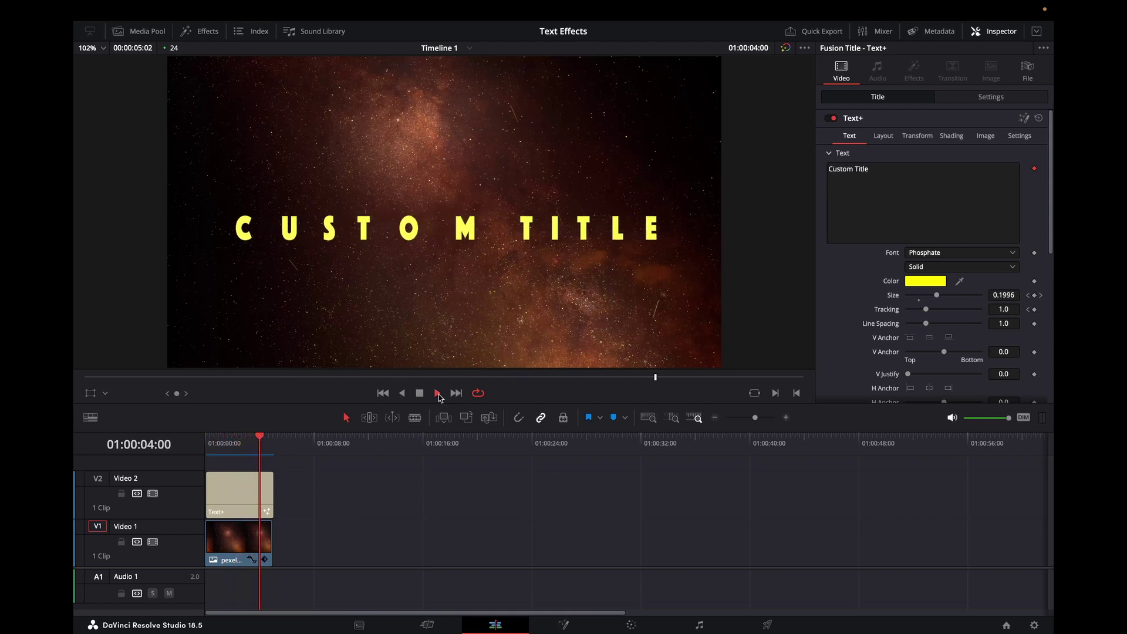
click(419, 394)
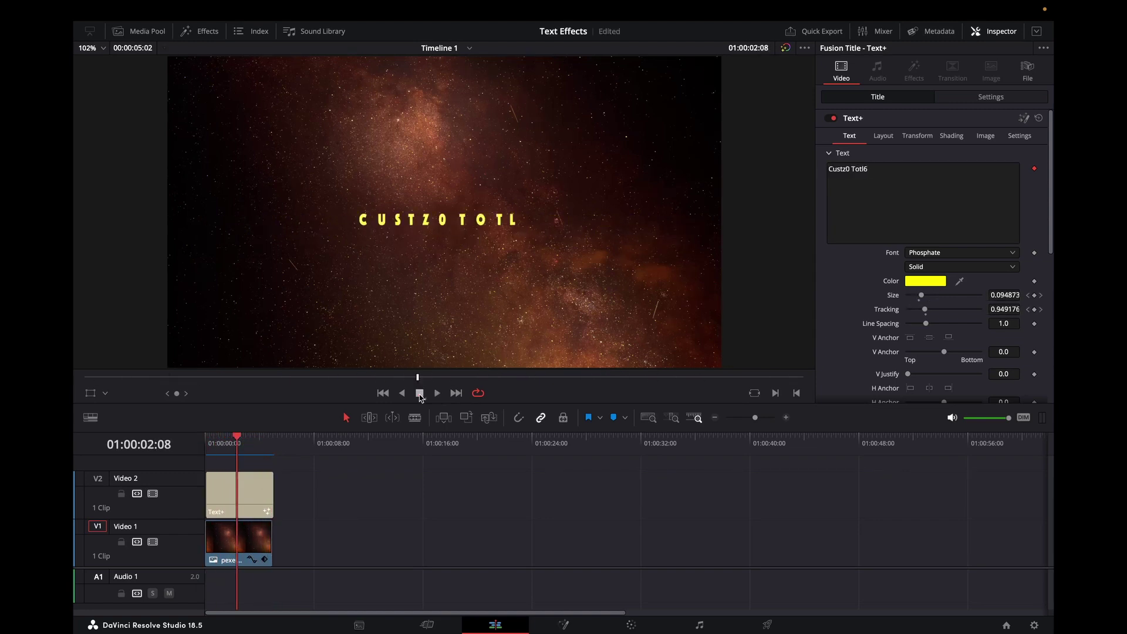